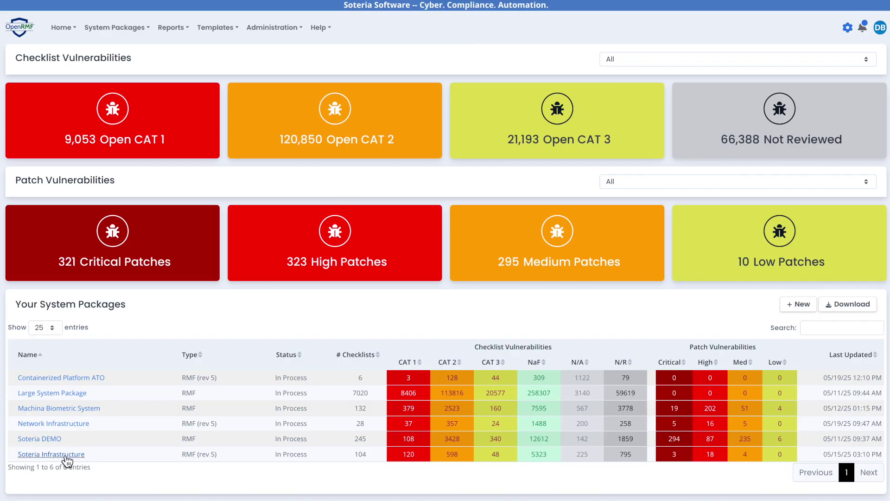
- Open the compliance statements of the Soteria Infrastructure system package
left_click(66, 455)
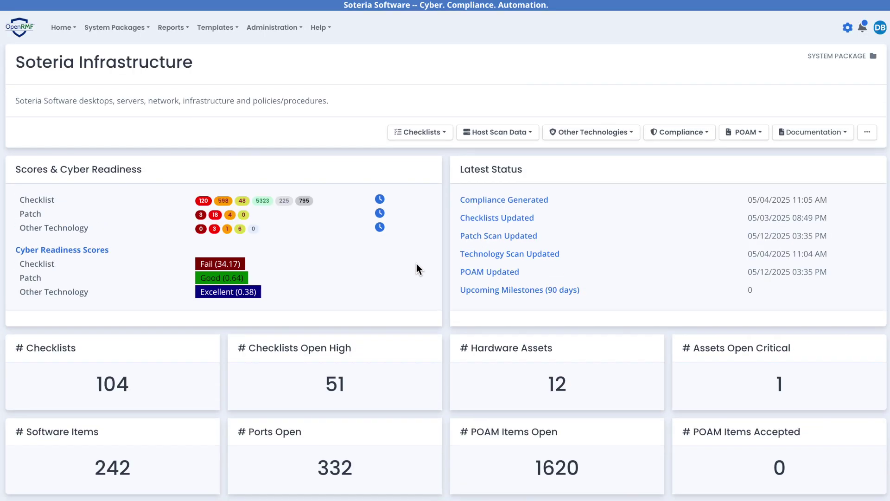
left_click(664, 139)
left_click(678, 167)
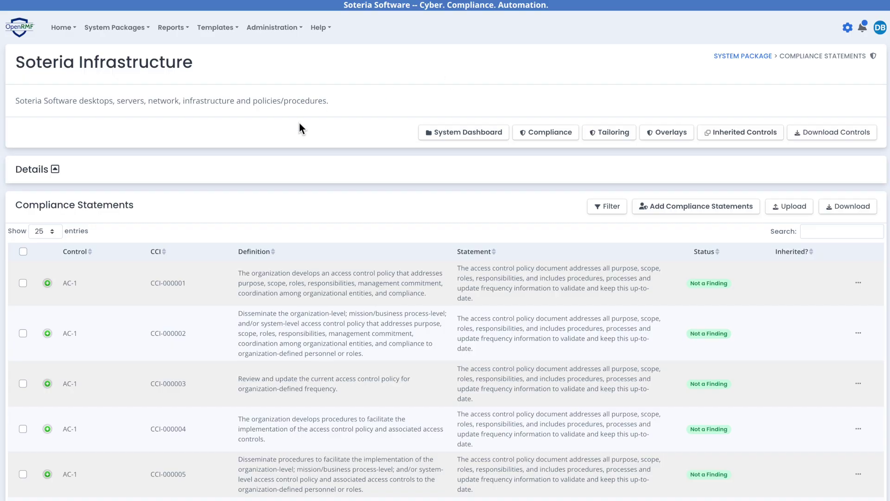
- Open the Bulk Edit form for all listed compliance statements to review its status and statement fields, and close it without saving
left_click(22, 253)
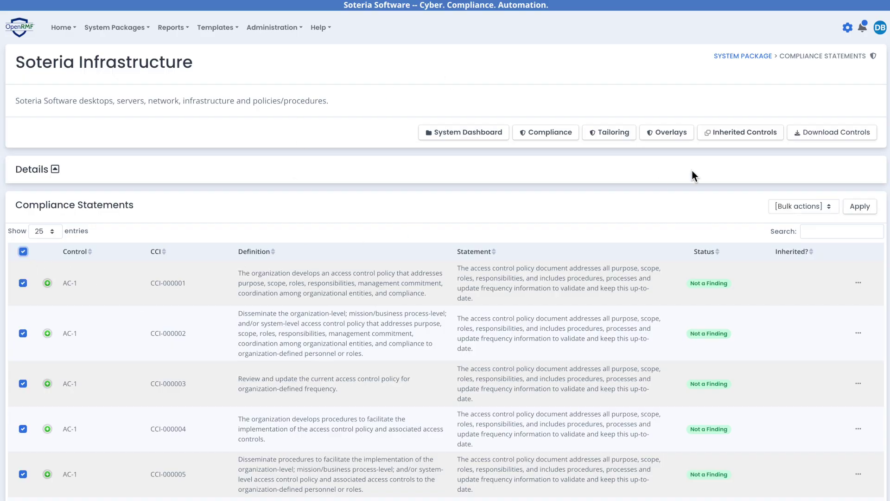
left_click(802, 206)
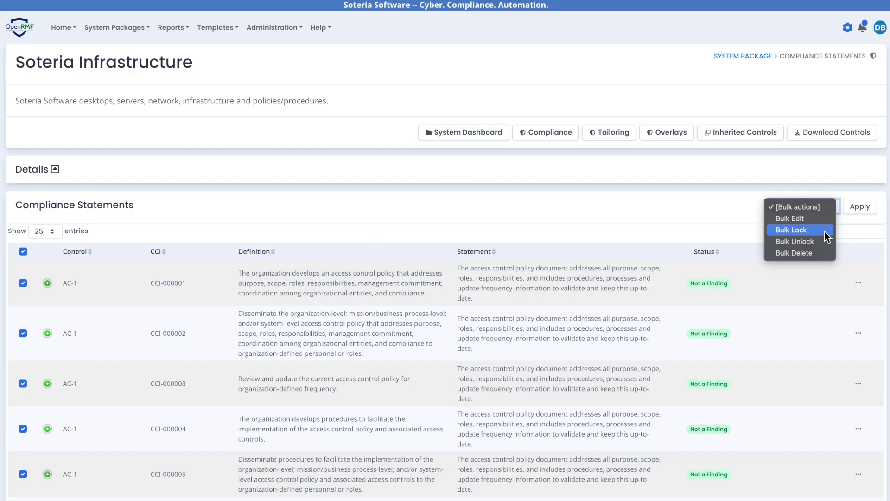
left_click(792, 218)
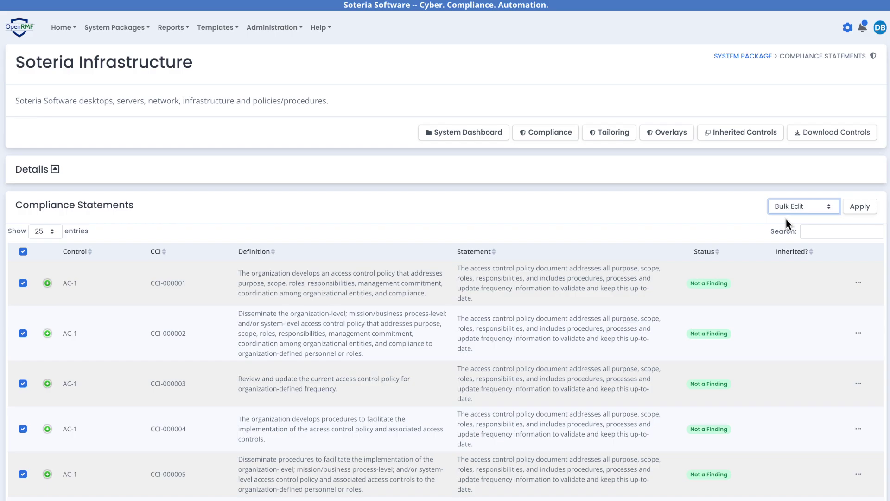
left_click(862, 208)
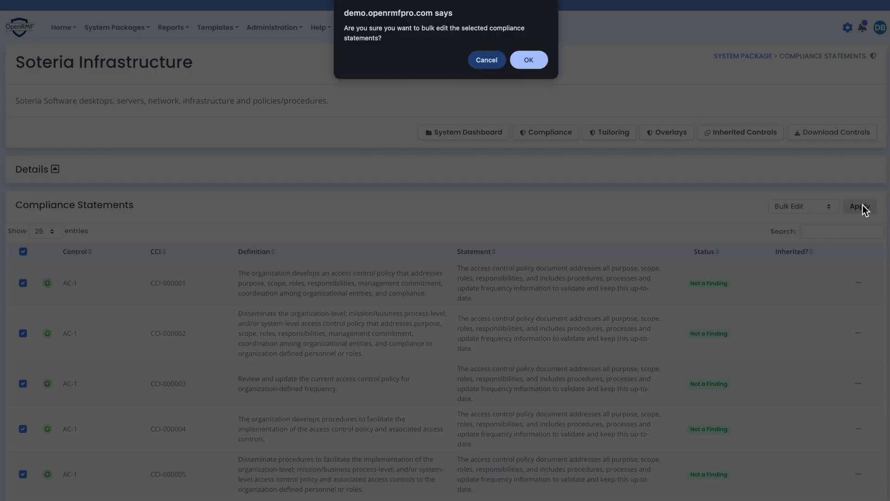
left_click(538, 63)
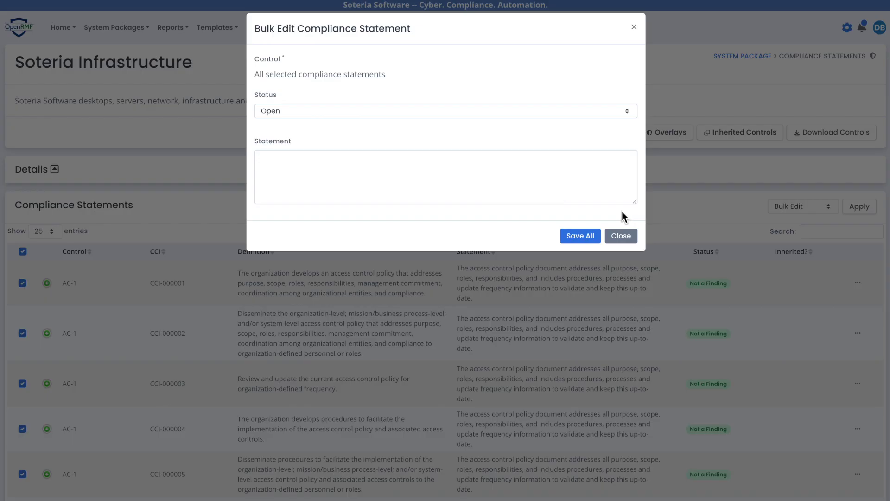
left_click(622, 236)
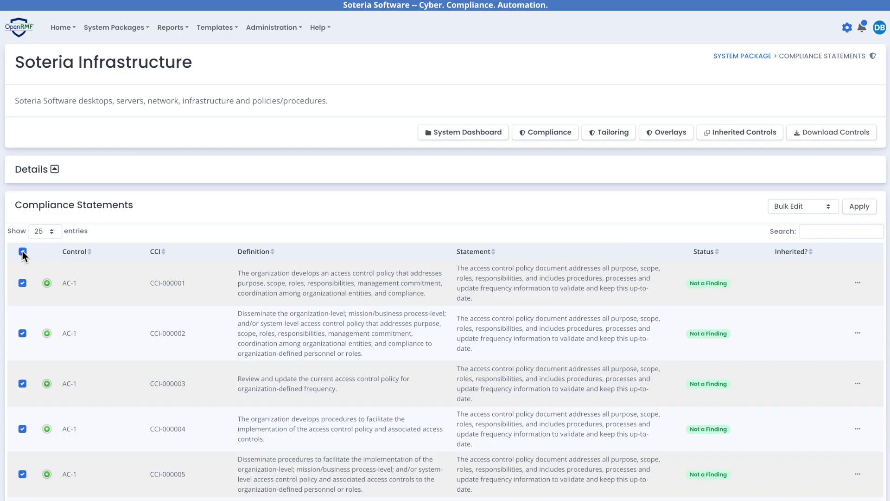
- Clear the compliance statement selection and look over the actions available for the AC-1 CCI-000001 statement
left_click(22, 252)
left_click(858, 283)
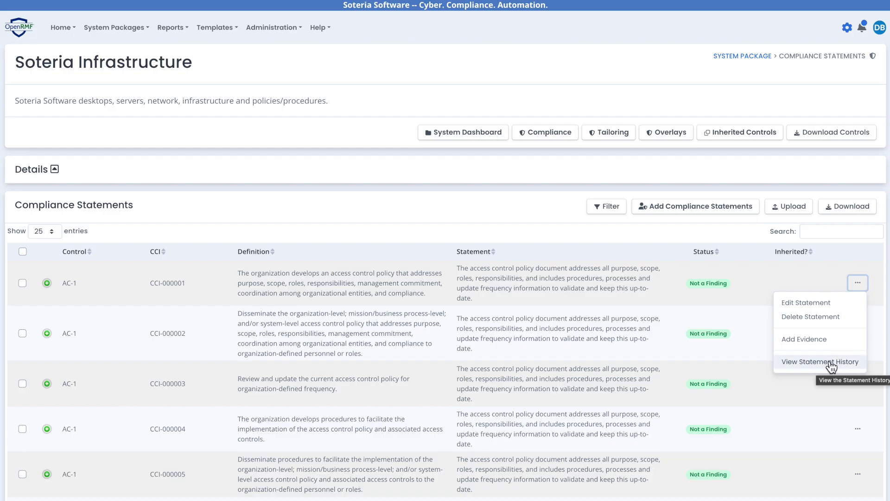
left_click(469, 225)
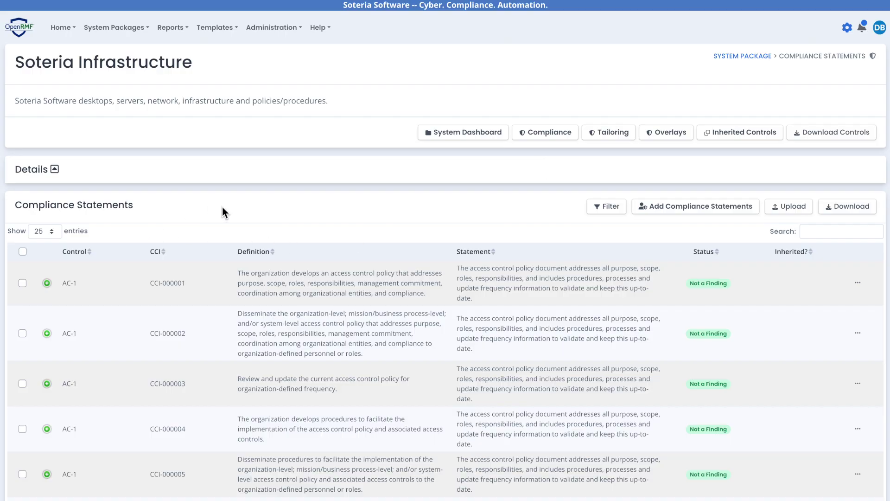
- Open the Soteria Infrastructure POAM listing and check the overdue indicator on item 235
left_click(481, 131)
left_click(745, 132)
left_click(747, 157)
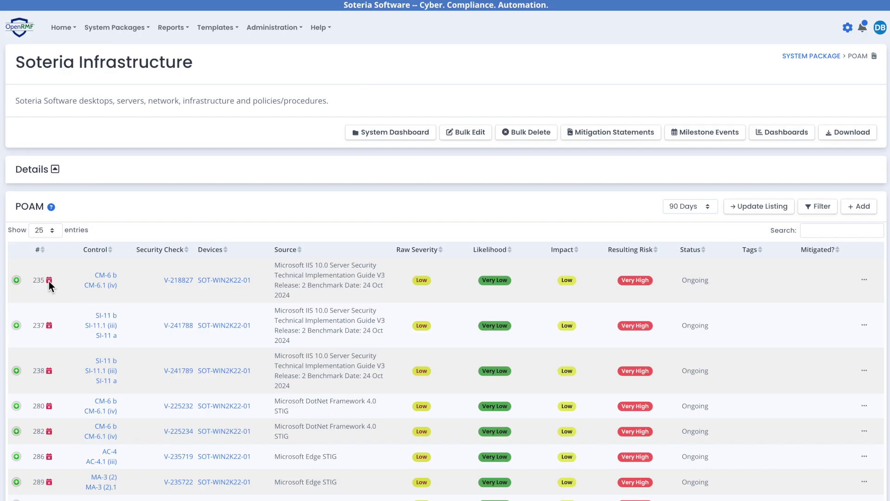
mouse_move(48, 281)
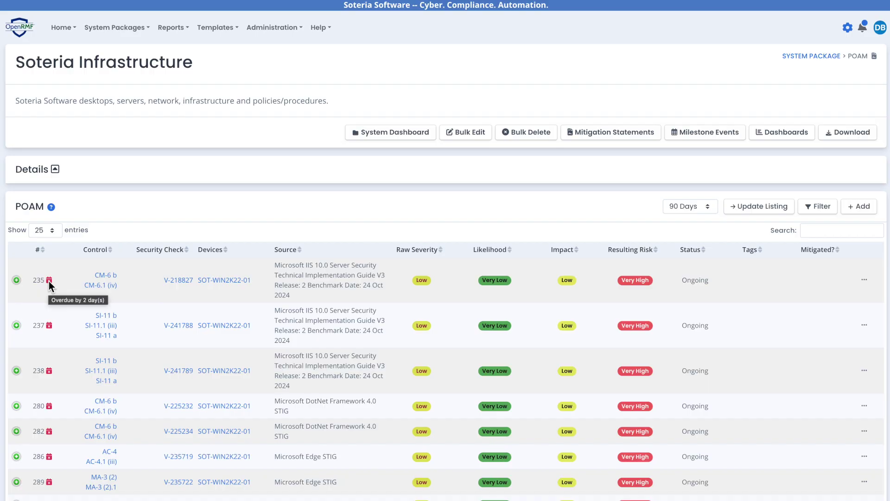
left_click(49, 281)
- Open the Microsoft IIS 10.0 SVR STIG checklist for host SOT-WIN2K22-01 from the system package's checklist listing
left_click(411, 133)
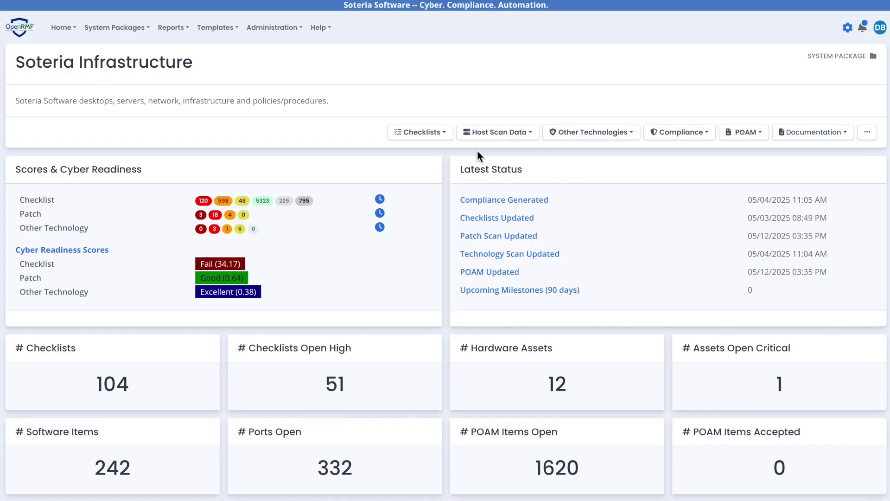
left_click(423, 134)
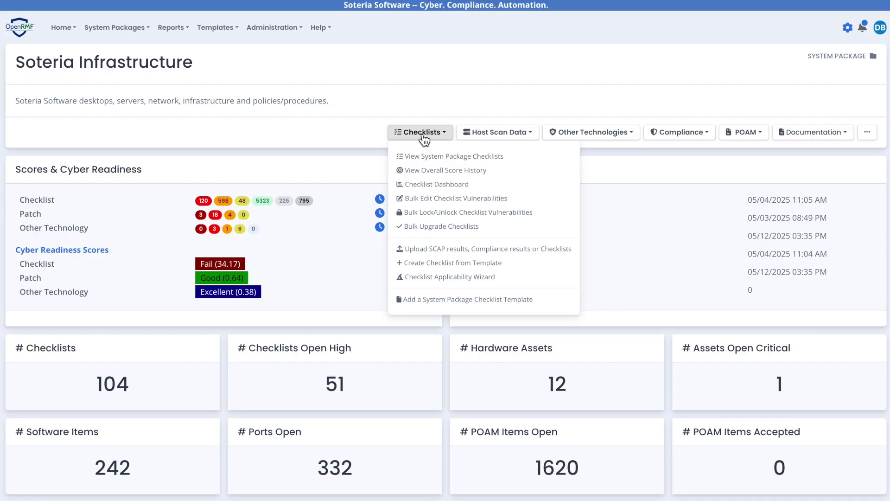
left_click(417, 156)
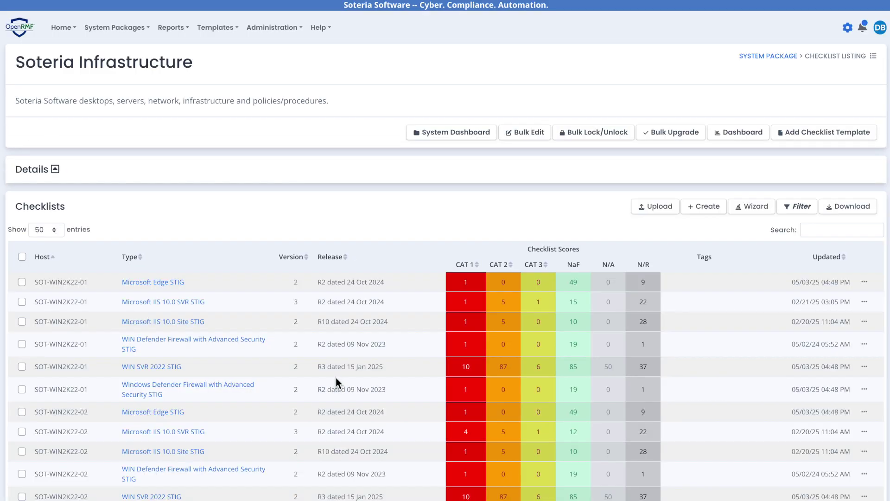
left_click(183, 304)
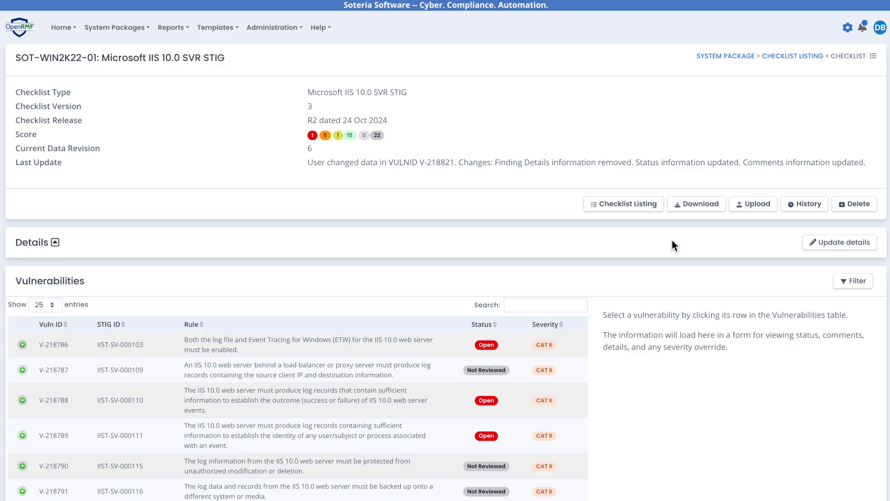
- Review the download formats offered for the checklist and close the options without downloading
left_click(701, 205)
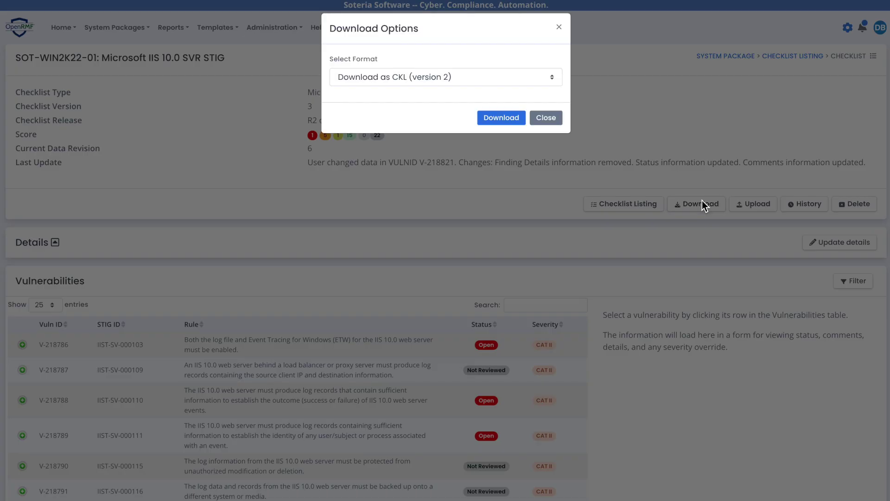
left_click(546, 77)
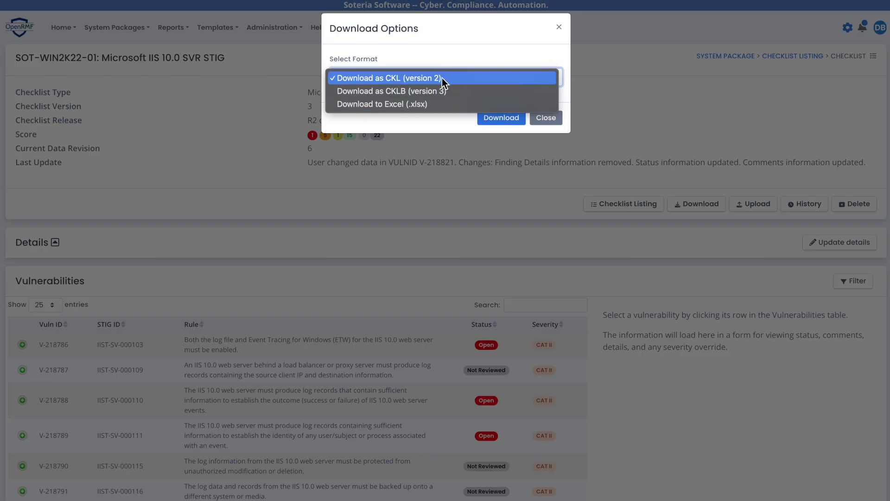
left_click(428, 121)
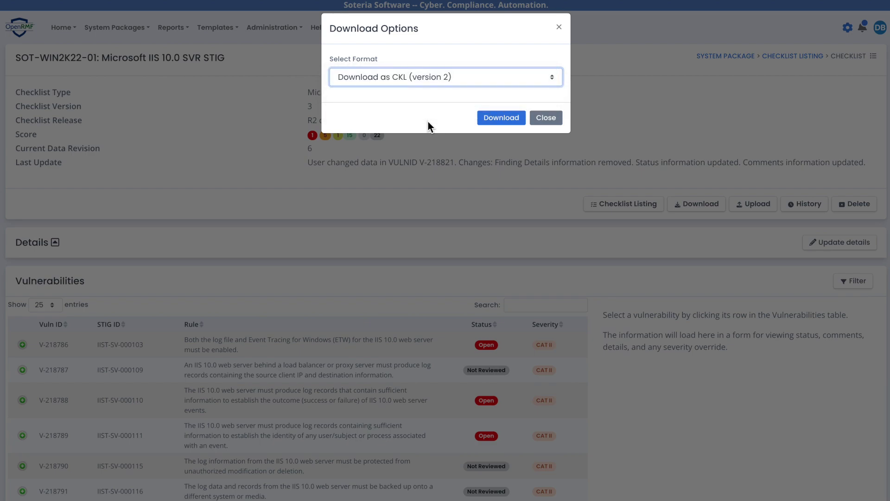
left_click(547, 118)
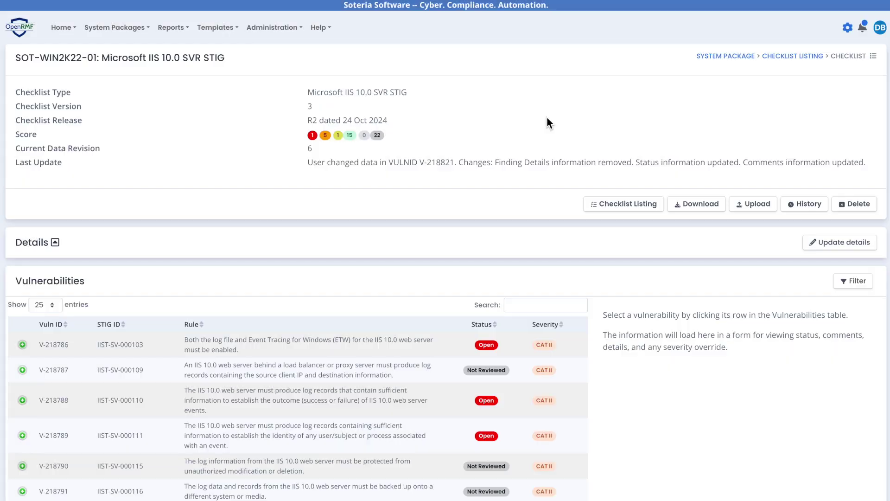
- Review the POAM listing's export formats, choose Download All Data Rows and Columns (.xlsx), and close the options without downloading
left_click(744, 56)
left_click(749, 132)
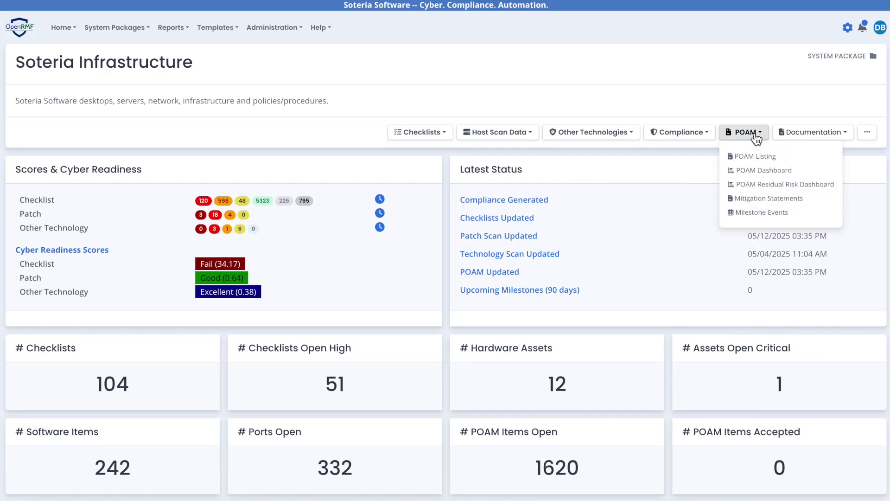
left_click(758, 157)
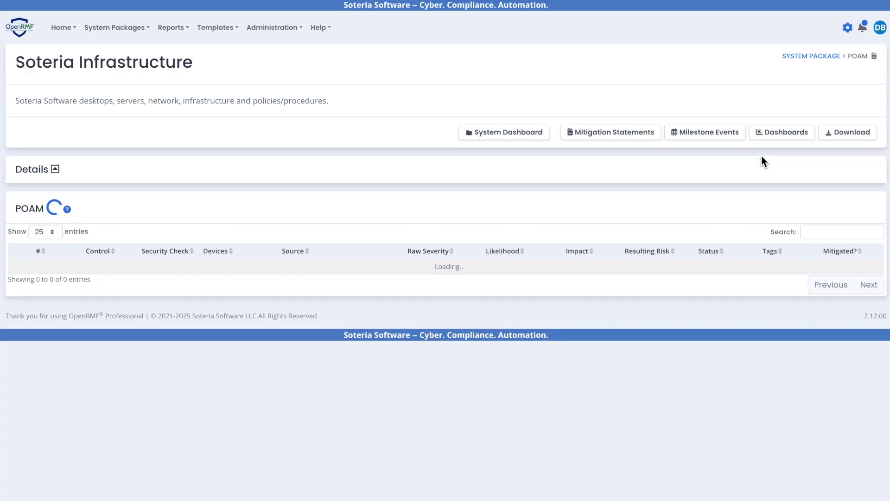
left_click(849, 134)
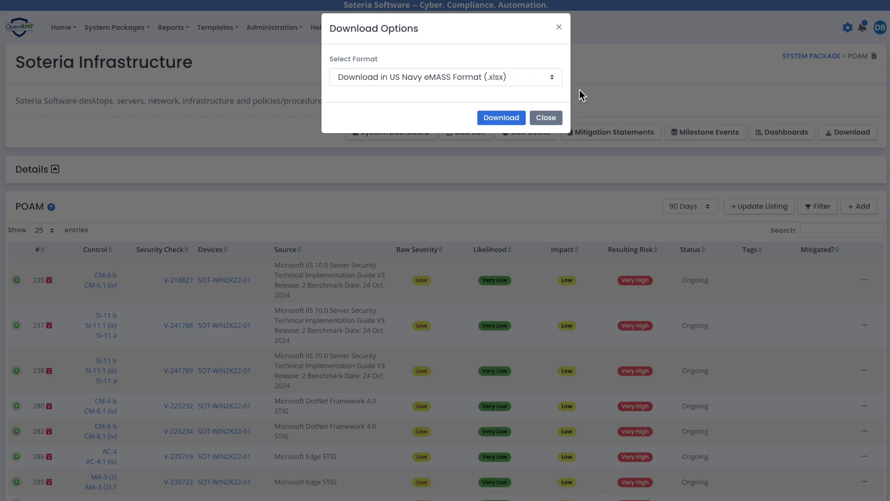
left_click(556, 76)
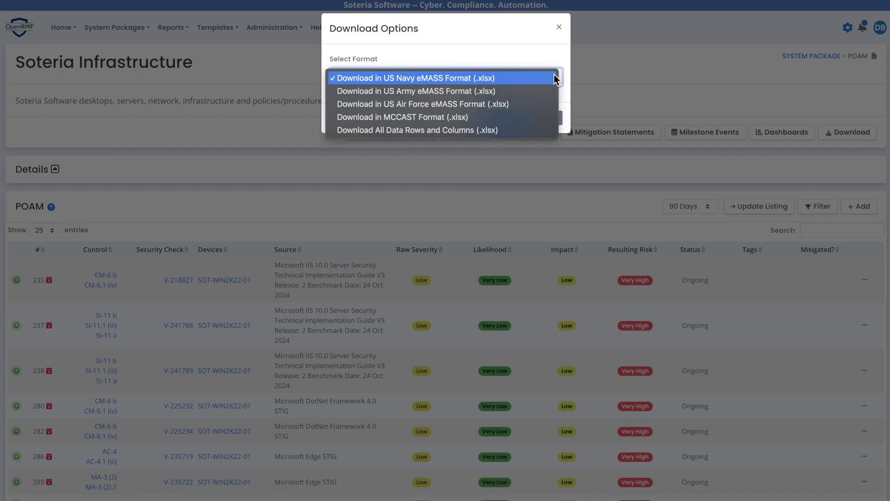
left_click(524, 129)
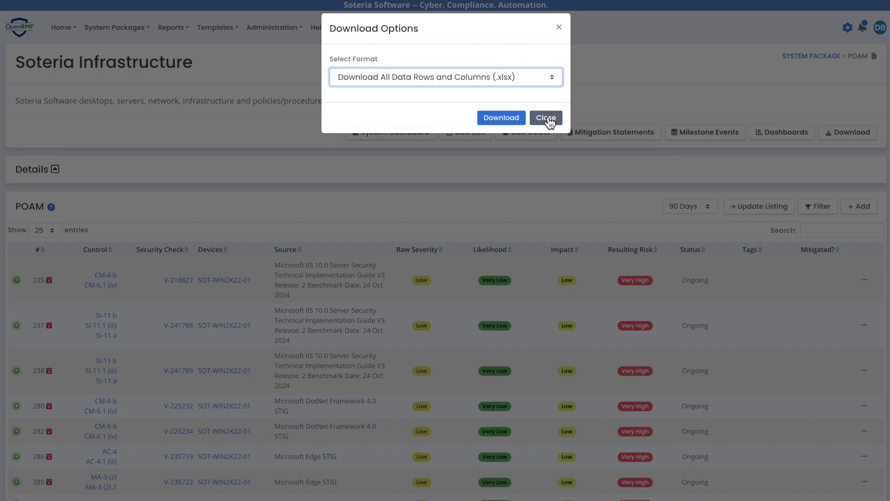
left_click(548, 120)
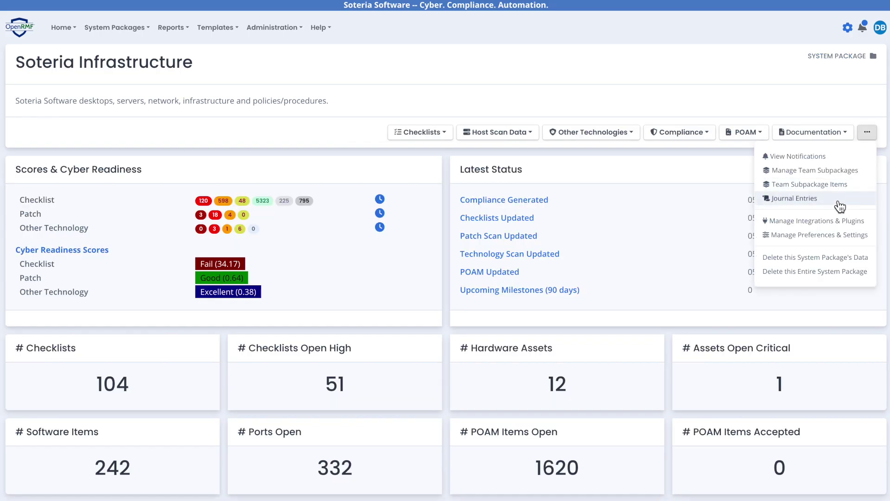
- Open the system package's journal entries and examine the closed and new patch vulnerabilities in the 05/12/2025 patch scan upload record
left_click(794, 199)
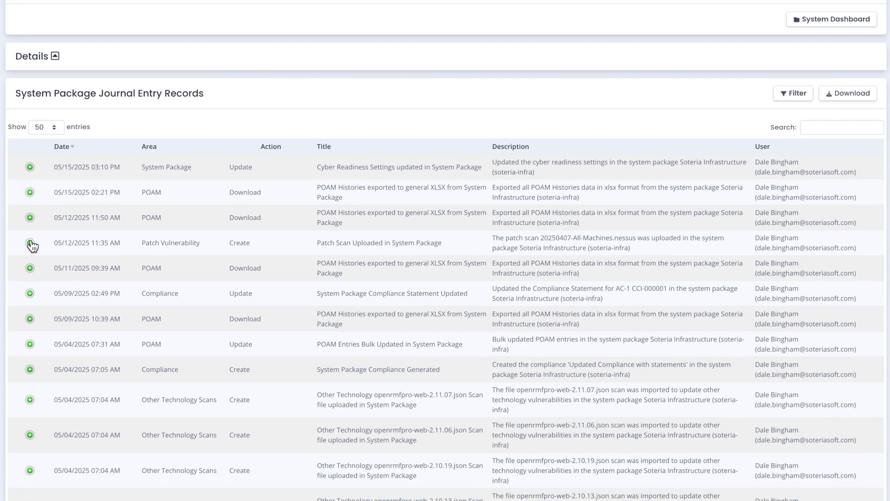
left_click(30, 242)
left_click_drag(335, 308, 421, 307)
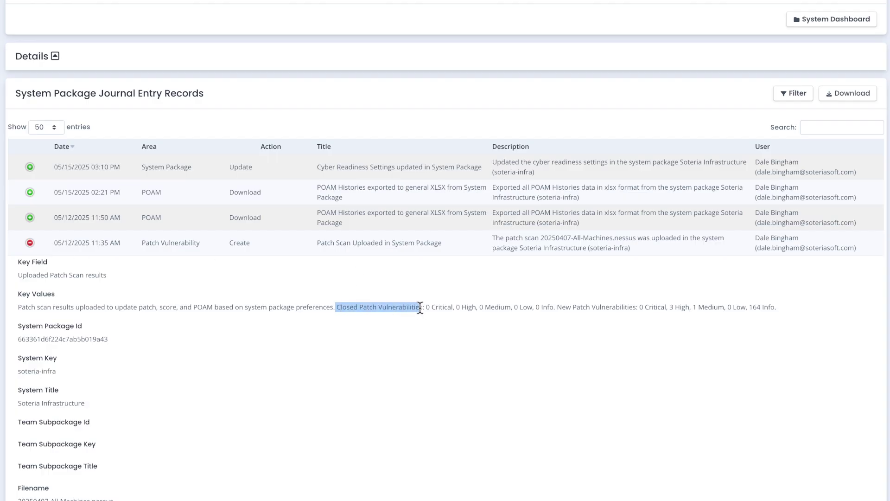
left_click(510, 319)
left_click_drag(562, 307, 636, 307)
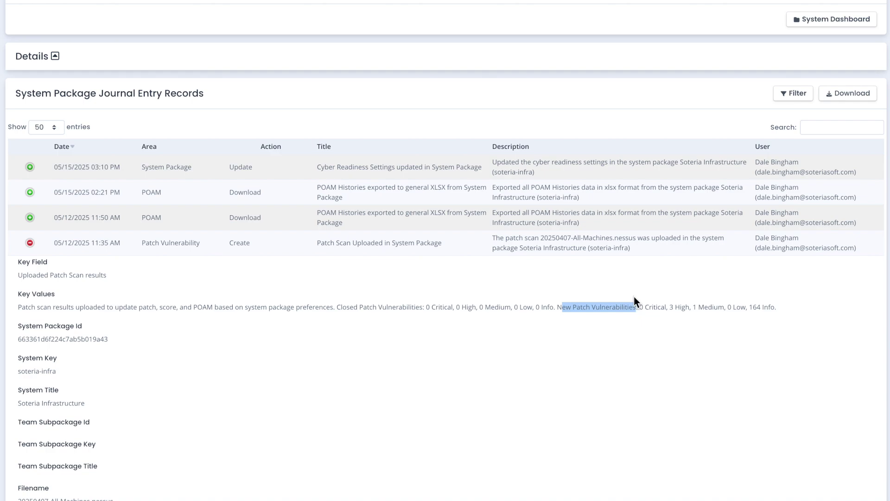
left_click(625, 276)
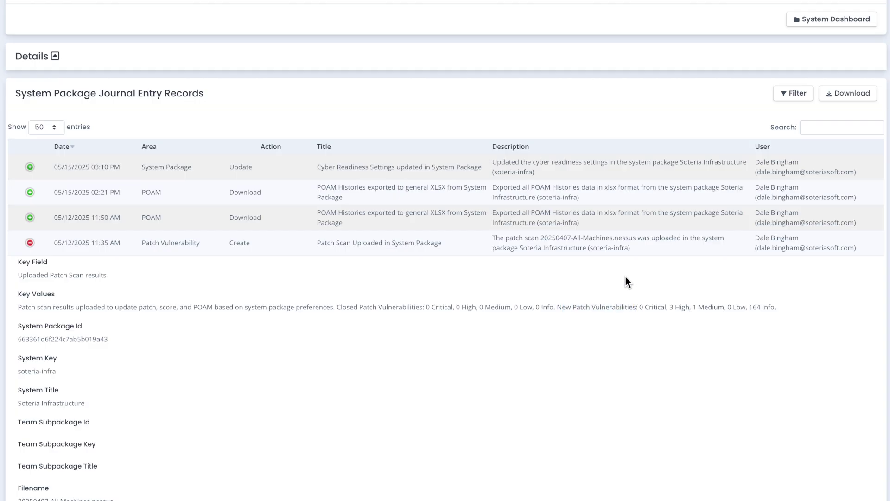
left_click(34, 244)
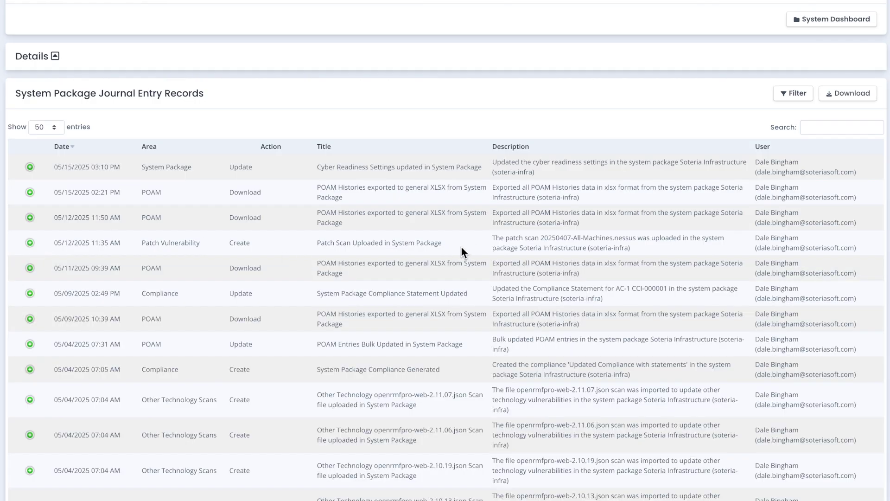
- Open the Containerized Platform ATO system package and examine its Other Technology vulnerability score history and source project scores
scroll(461, 246, "up", 3)
left_click(784, 50)
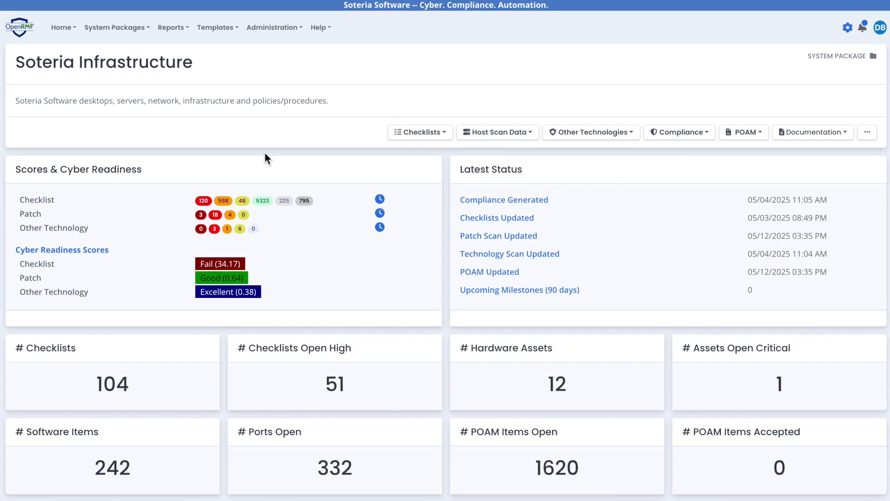
left_click(20, 27)
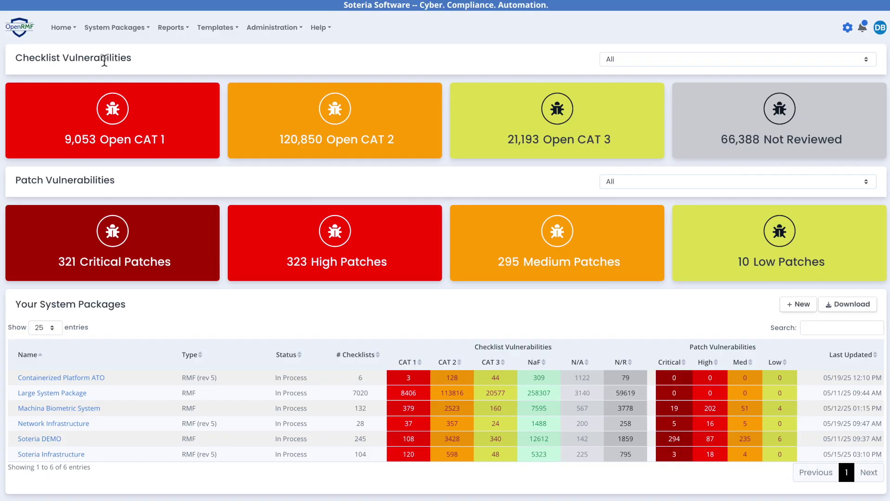
left_click(100, 378)
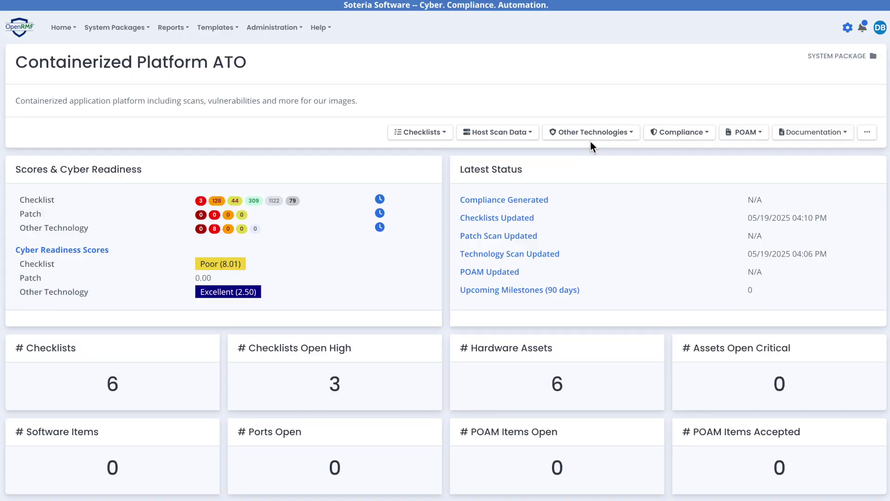
left_click(380, 228)
scroll(383, 227, "down", 3)
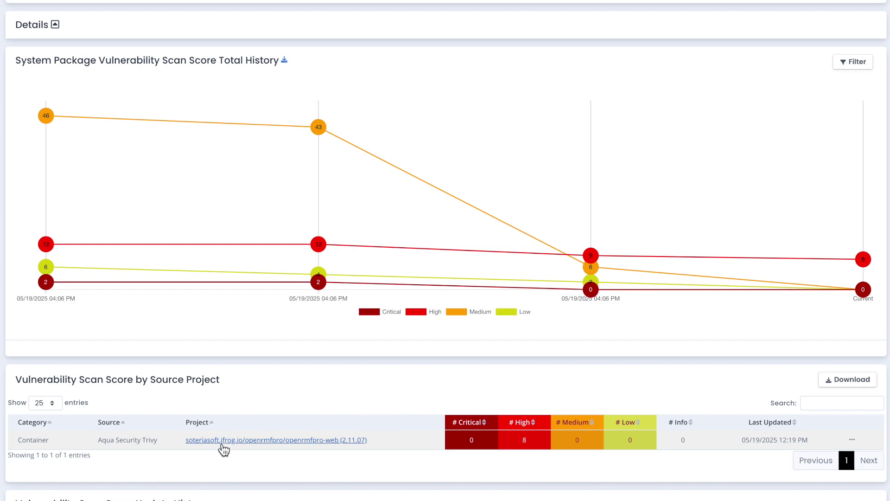
- Examine the Aqua Security Trivy score trends for the openrmfpro-web (2.11.07) source project and return to the system dashboard
left_click(355, 441)
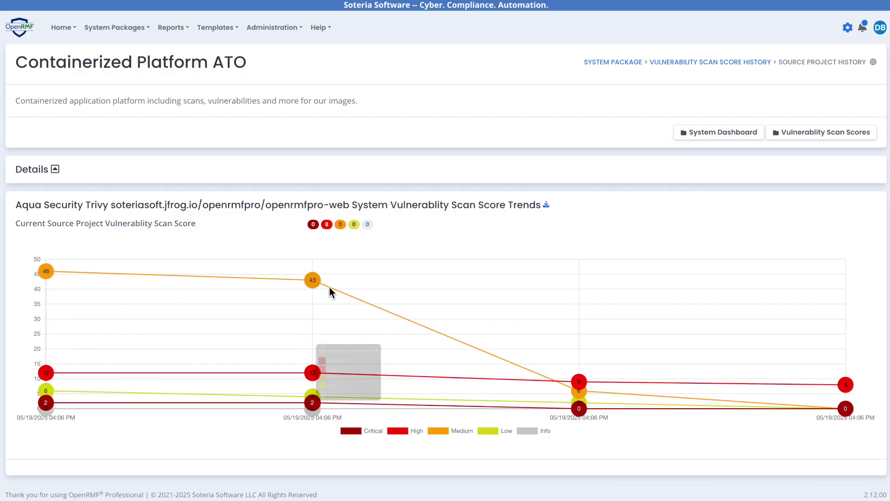
left_click(840, 132)
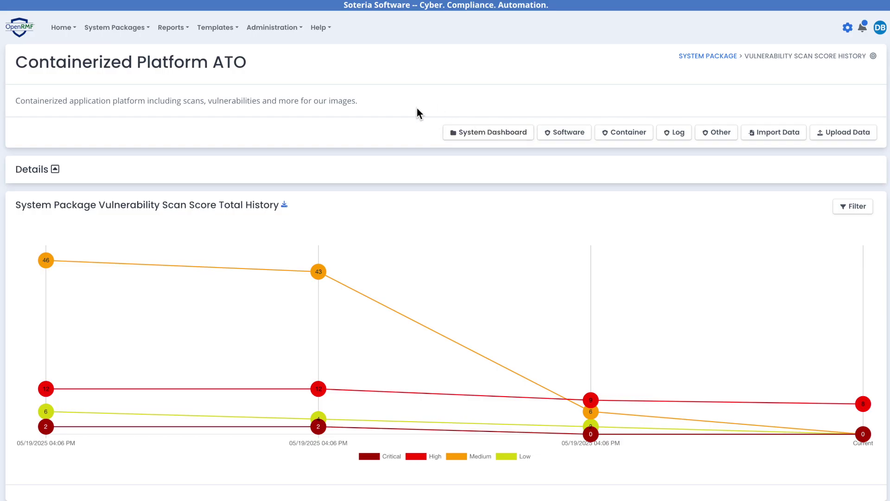
left_click(498, 133)
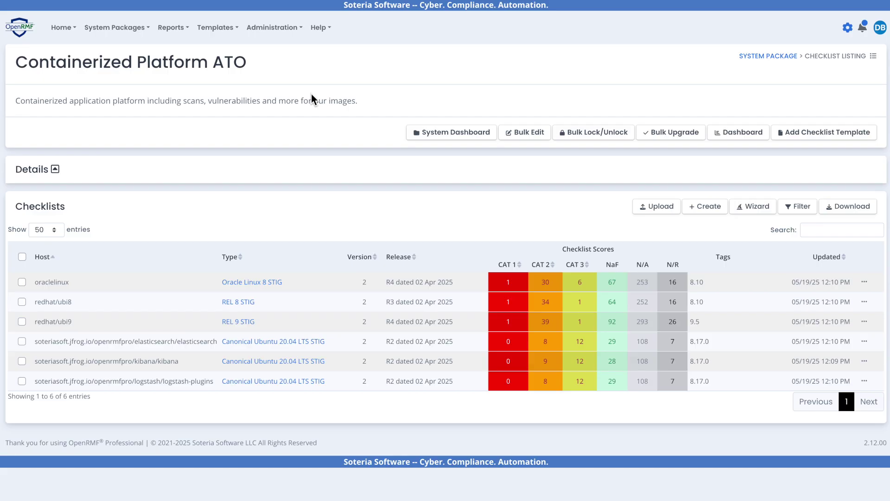
- Review the checklist upload notes, highlighting the RapidFort SCAP container image format, and return to the checklist listing
left_click(656, 206)
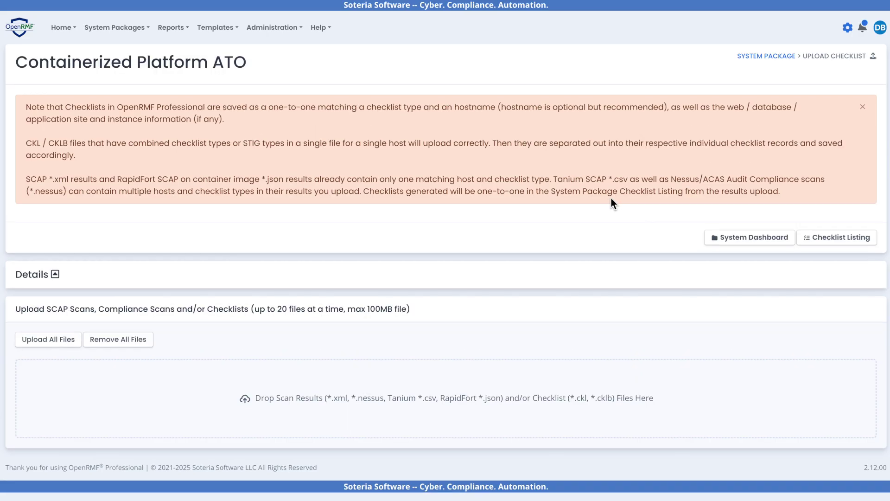
left_click_drag(117, 179, 265, 180)
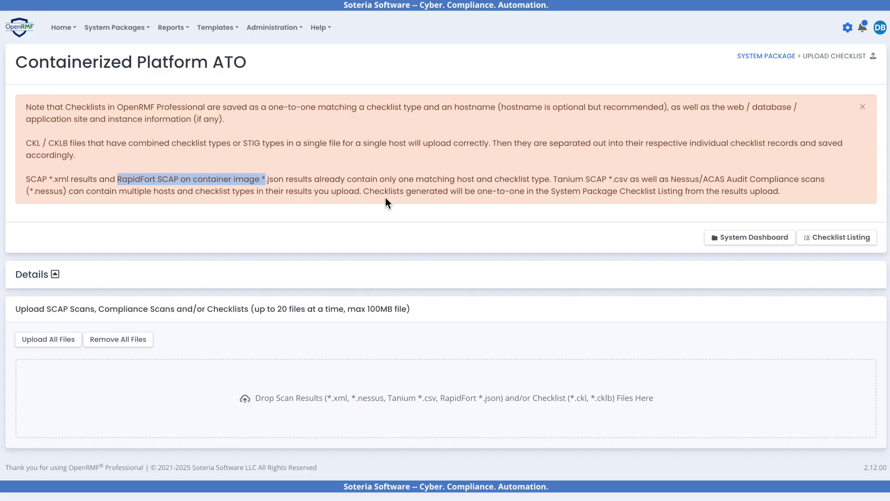
left_click(819, 237)
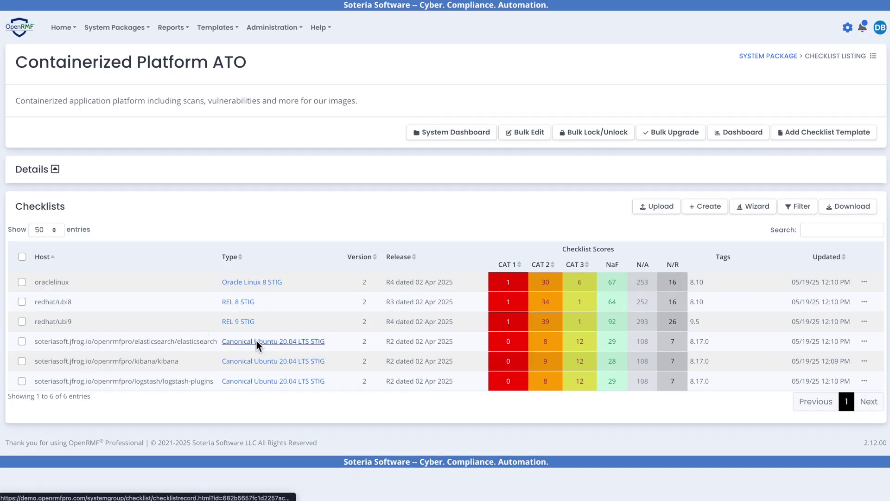
- Open the elasticsearch Canonical Ubuntu 20.04 LTS STIG checklist, filter its vulnerabilities to N/A status, and return to the system package
left_click(257, 342)
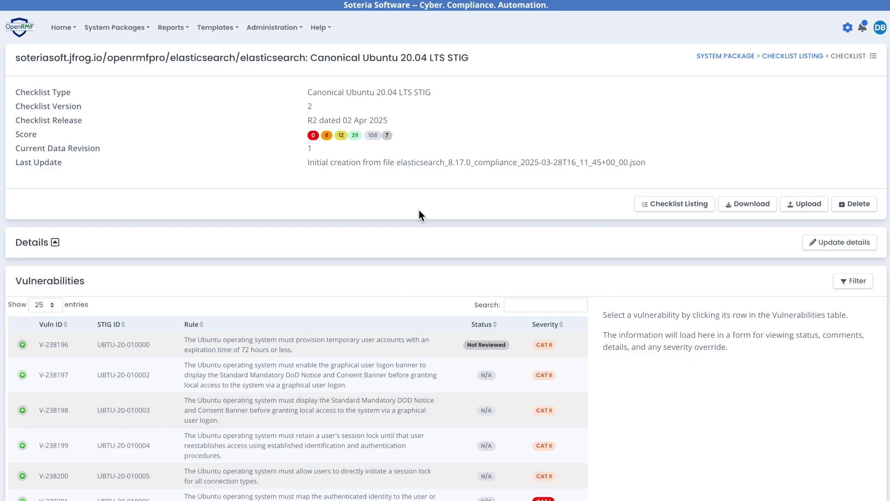
scroll(418, 210, "down", 1)
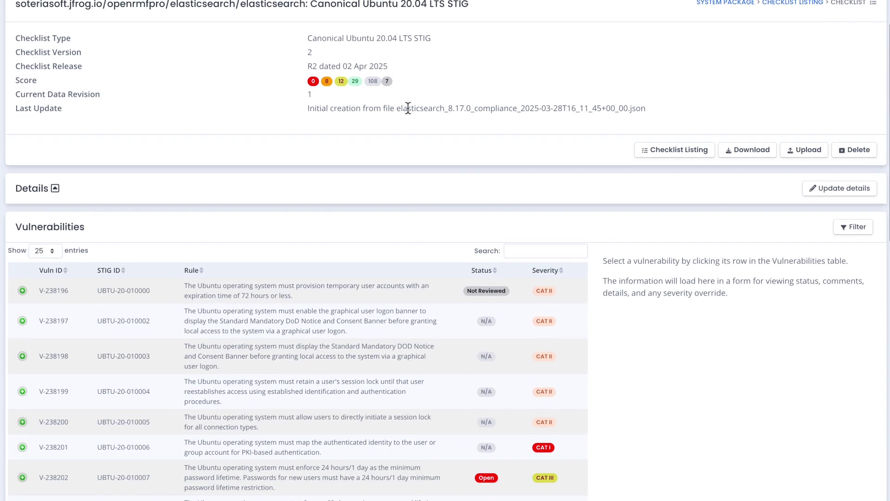
left_click(374, 86)
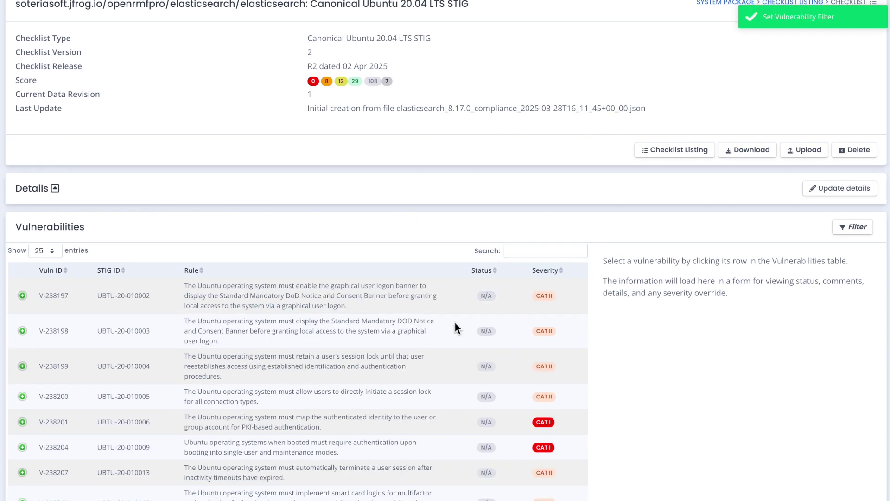
scroll(588, 187, "up", 1)
left_click(735, 56)
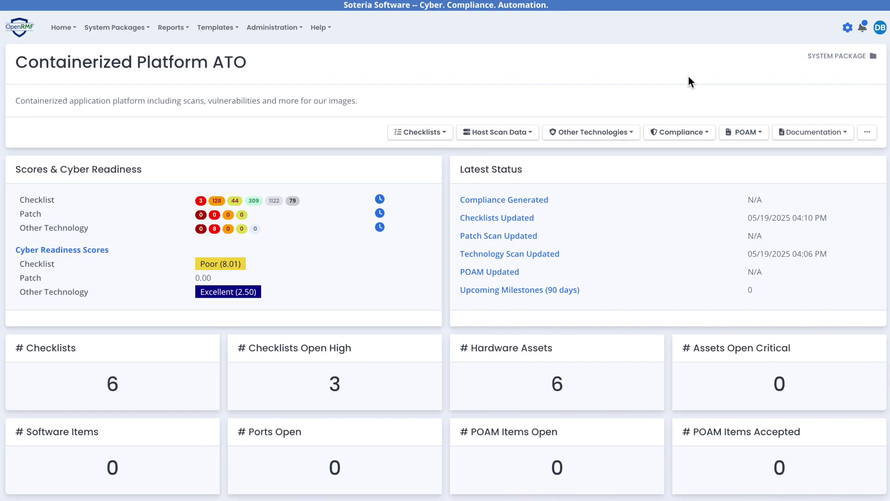
- Examine the Containerized Platform ATO package's cyber readiness score and per-checklist readiness, and return to the system dashboard
left_click(810, 132)
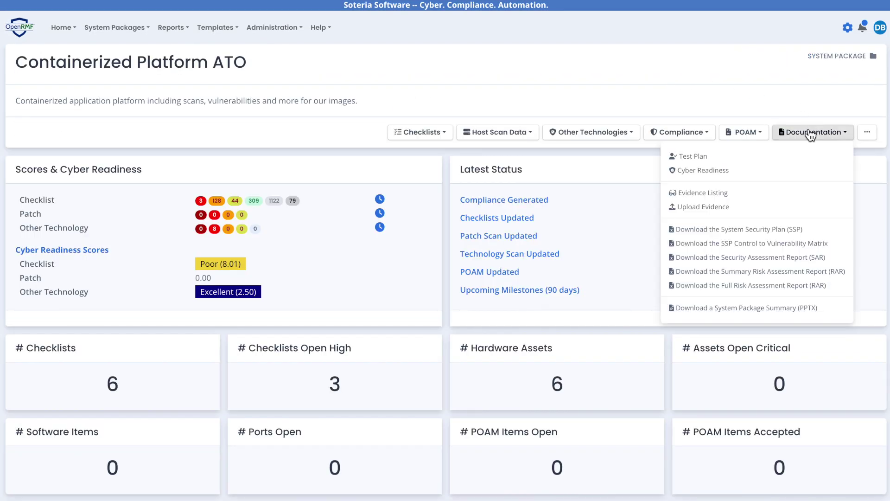
left_click(785, 172)
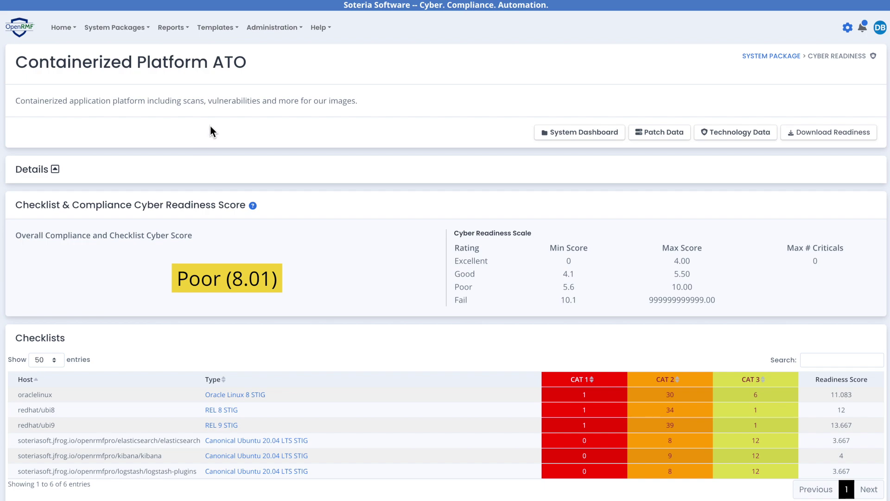
scroll(349, 200, "down", 2)
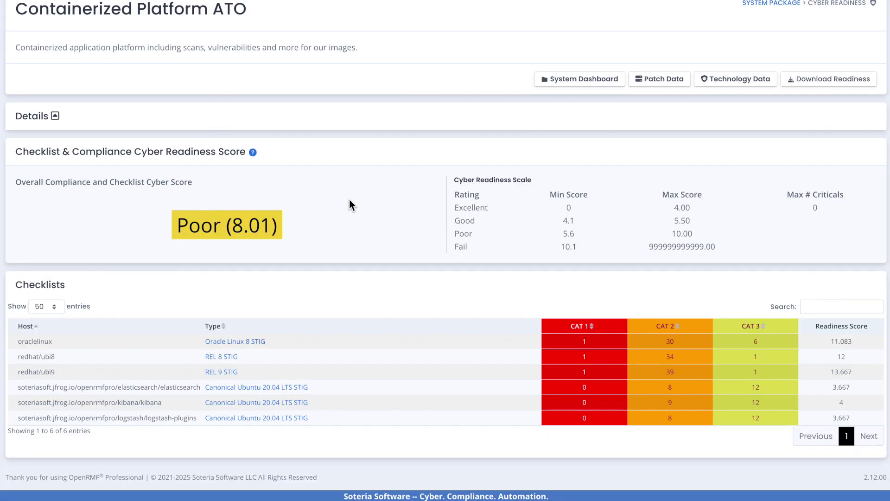
scroll(357, 200, "up", 2)
left_click(587, 132)
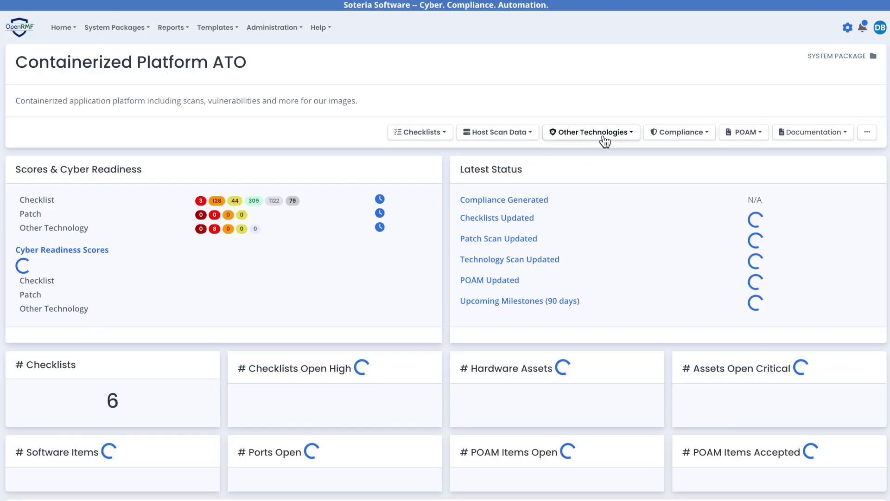
- In the system package preferences, divide the Checklists & Compliance readiness total by # Hosts, save the settings, and return to the dashboard
left_click(870, 135)
left_click(842, 232)
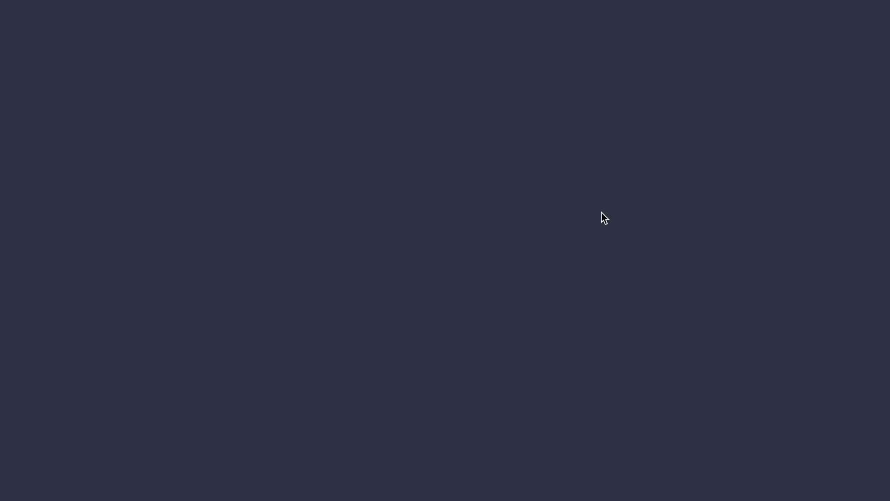
scroll(463, 211, "down", 4)
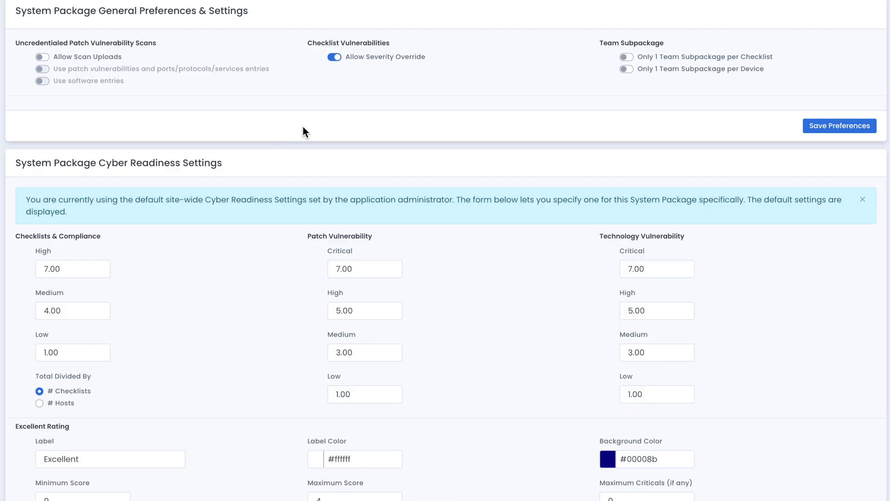
scroll(304, 128, "down", 1)
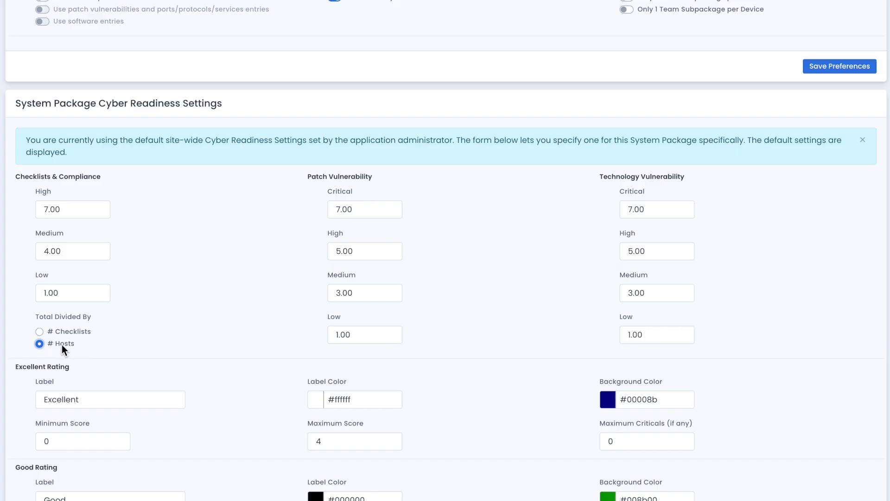
scroll(718, 191, "down", 7)
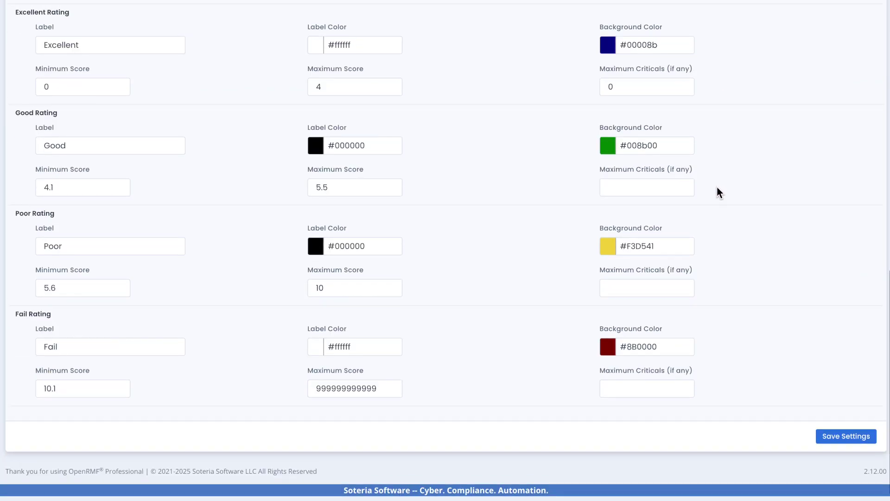
left_click(853, 444)
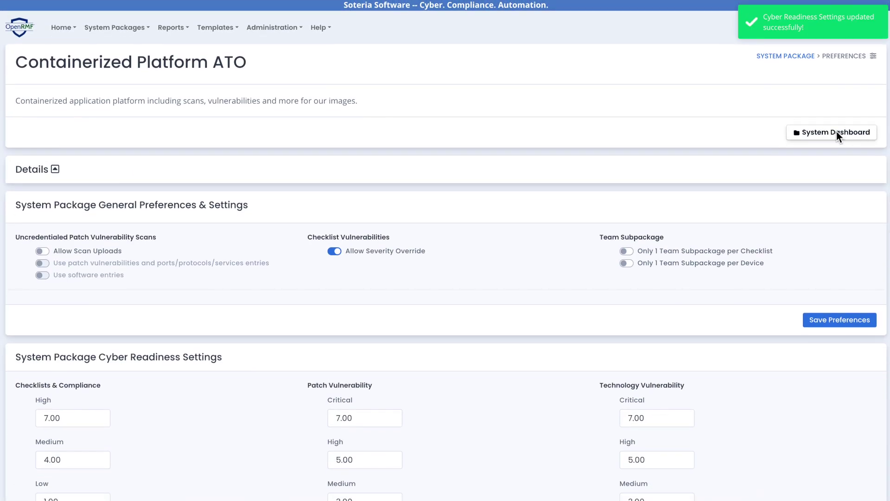
left_click(837, 132)
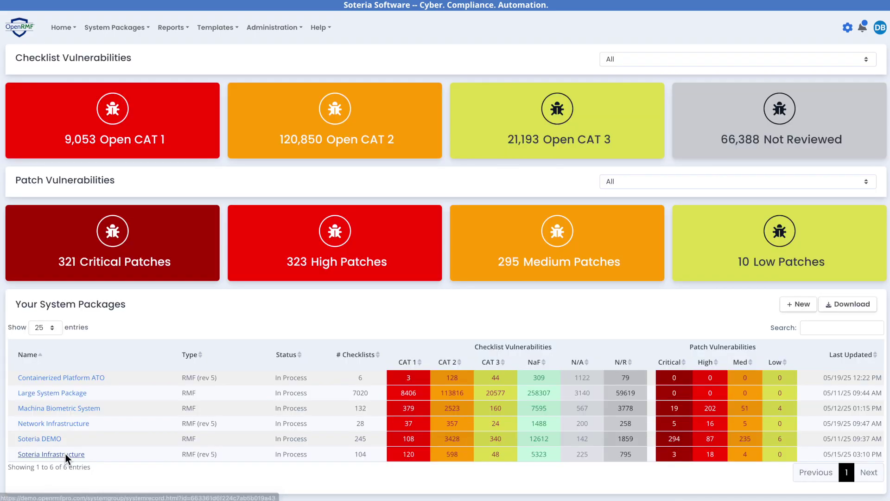
- Open the Soteria Infrastructure package's hardware listing and examine the expanded details of host WKS1-SOTERIA
left_click(65, 452)
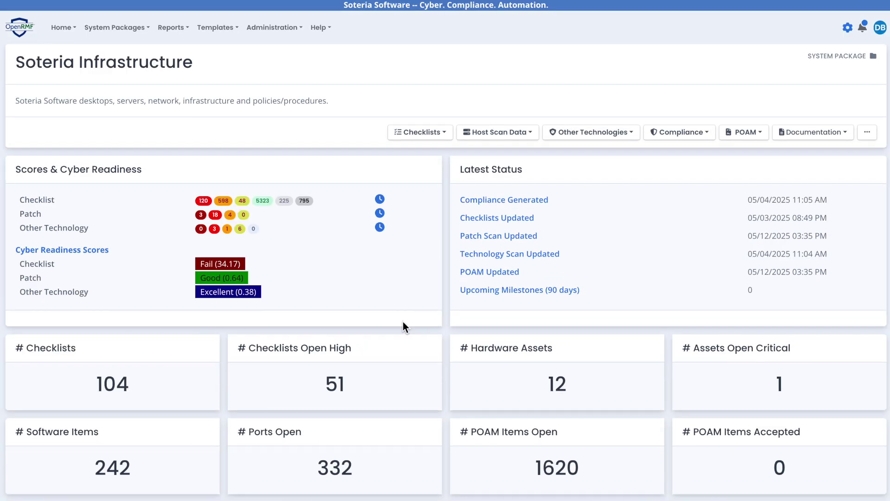
left_click(556, 383)
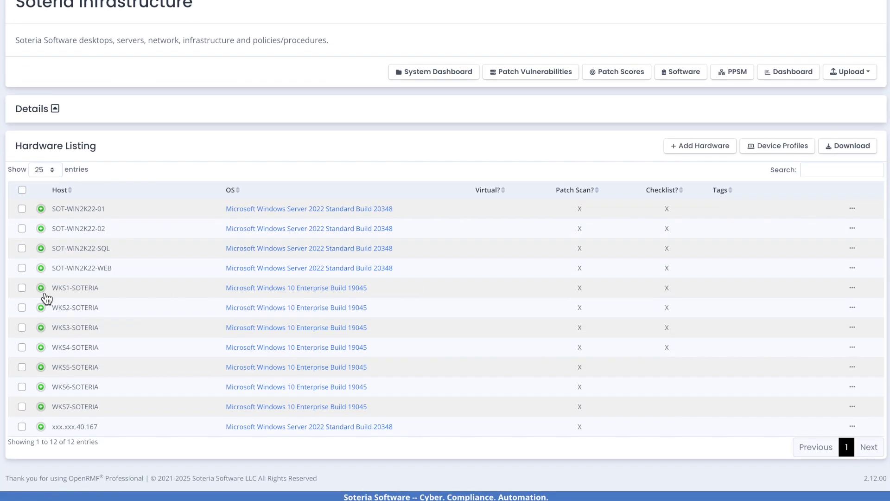
left_click(40, 288)
scroll(107, 297, "down", 2)
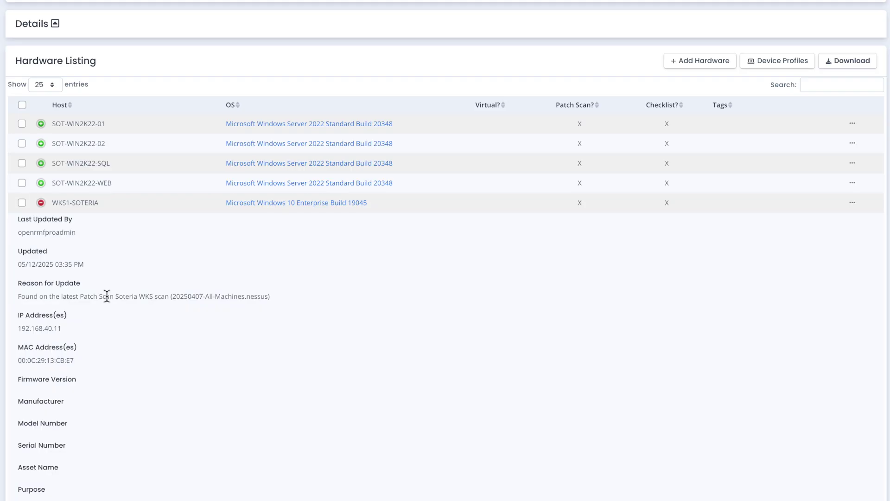
scroll(131, 346, "up", 3)
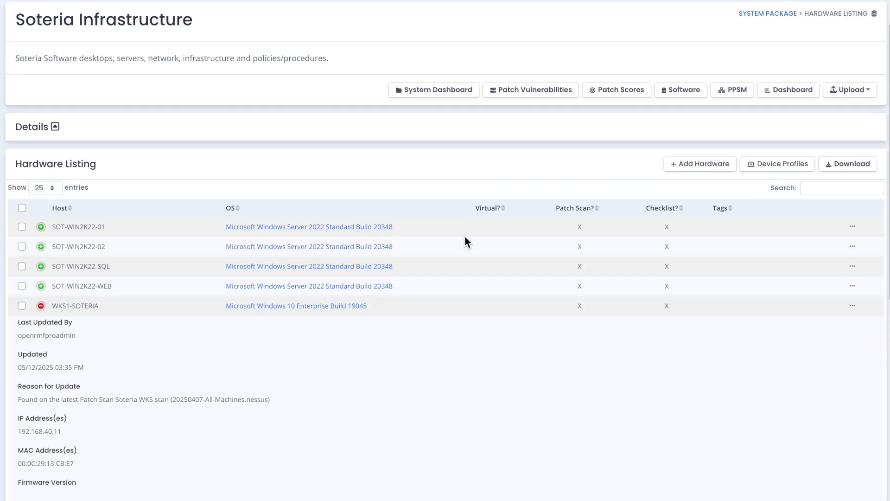
- Review the hardware listing's download formats, including the eMASS HW/SW list, and close the options without downloading
left_click(849, 168)
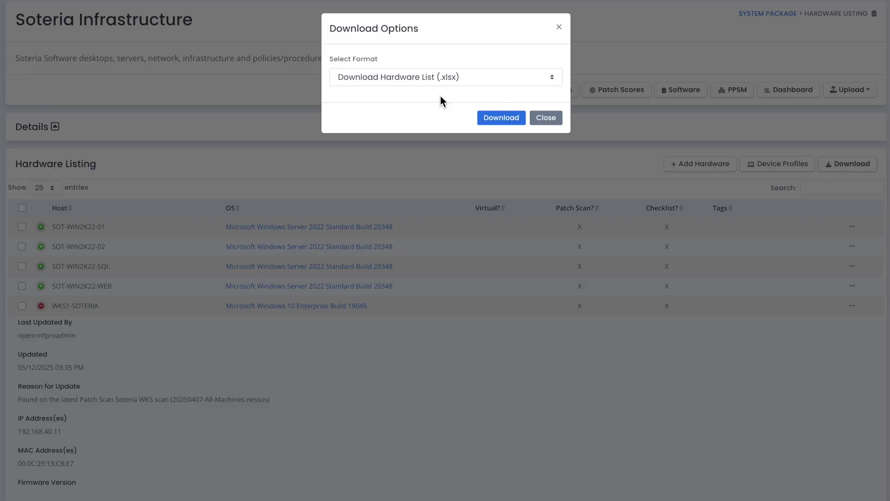
left_click(426, 81)
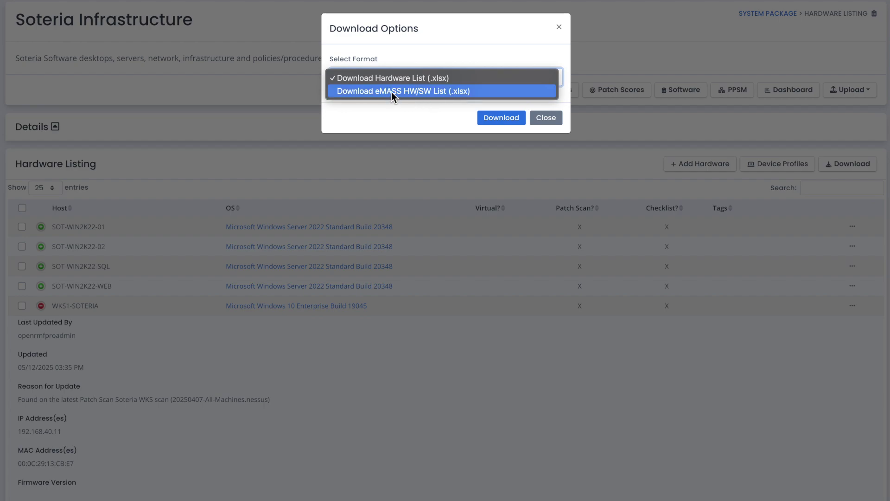
left_click(422, 111)
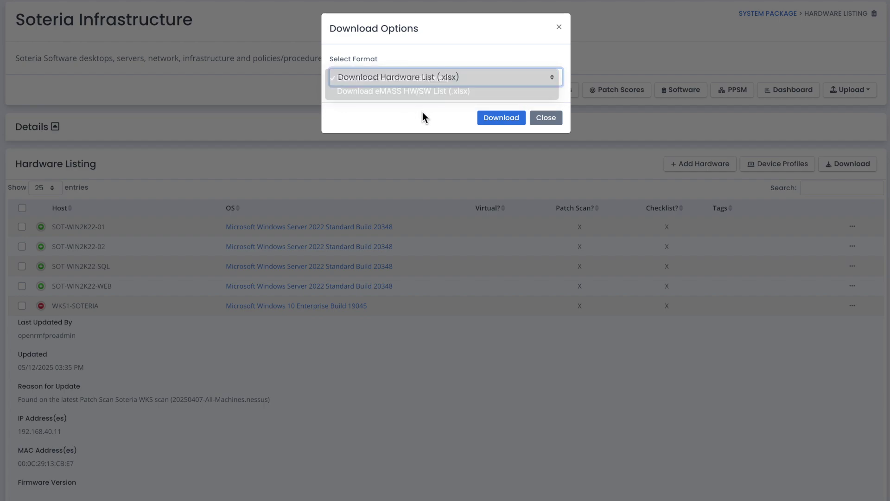
left_click(543, 119)
- Create the custom checklist template "Custom Software" described as "My Software", version 1, release 1, Non-Computing, role None, Application Review, UNCLASSIFIED, not host related
scroll(325, 139, "up", 1)
left_click(218, 28)
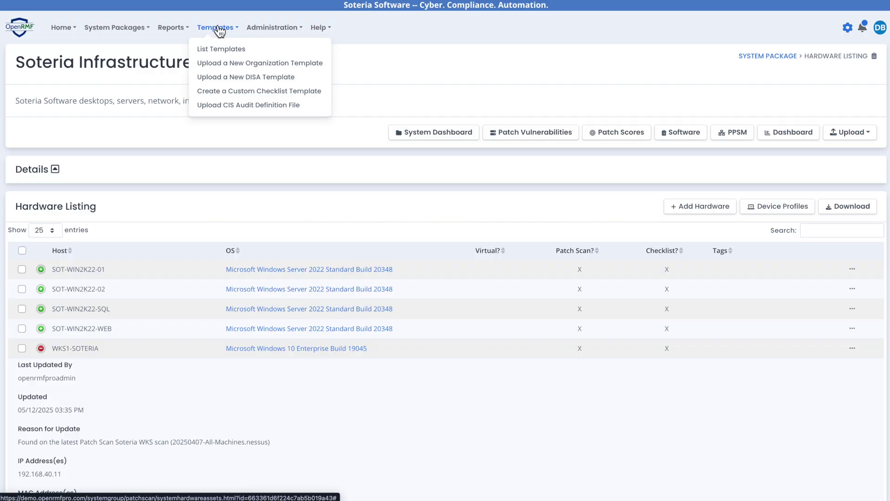
left_click(247, 92)
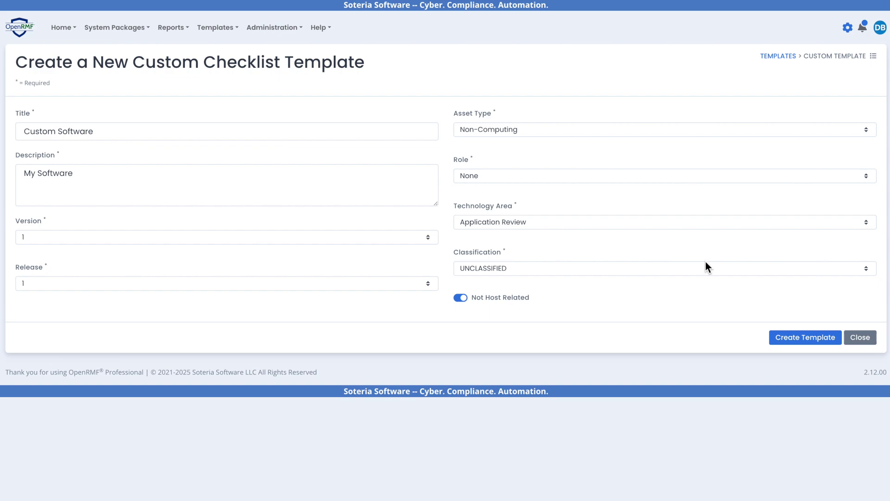
left_click(822, 340)
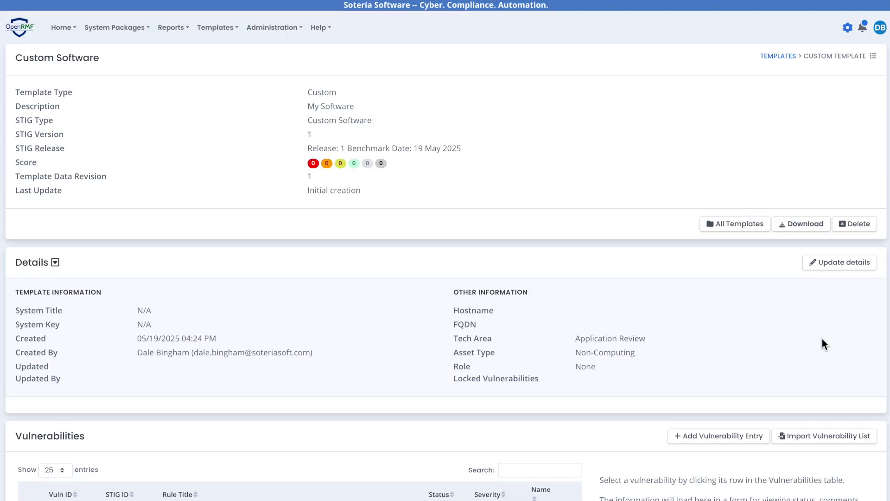
- Import the vulnerability list custom-checklist-vulnerabilities.xlsx into the Custom Software template
scroll(798, 342, "down", 2)
left_click(833, 343)
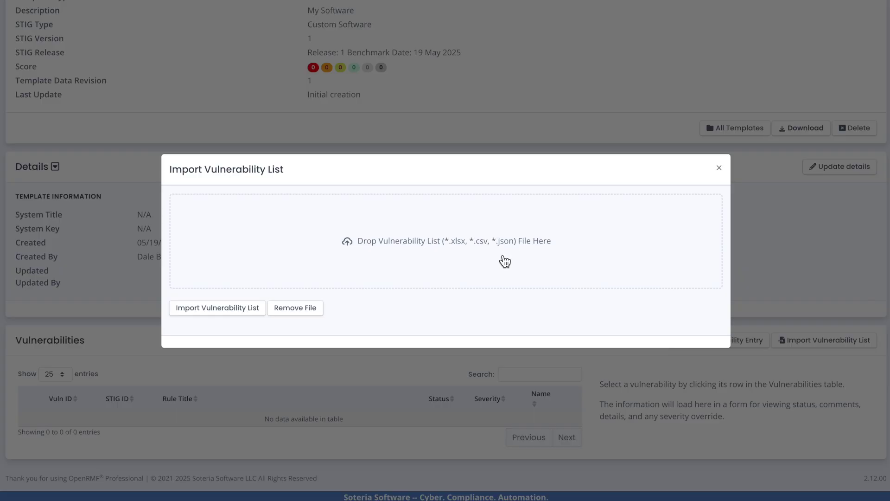
left_click_drag(453, 277, 414, 259)
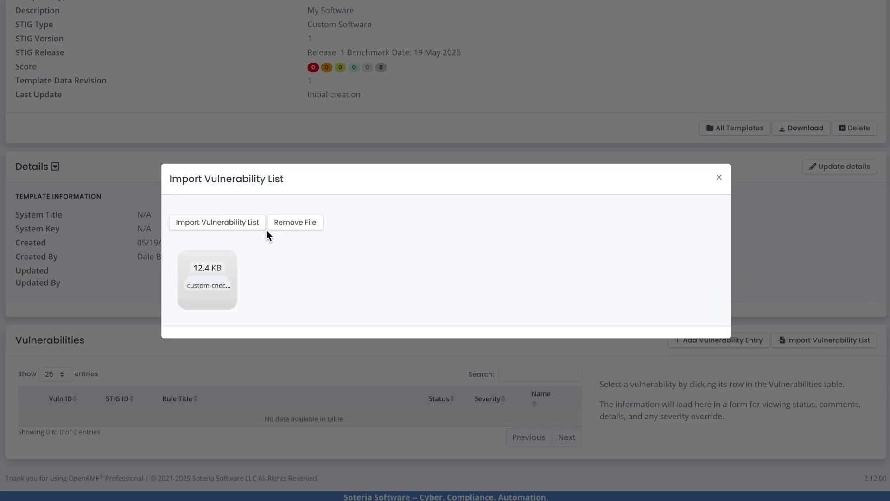
left_click(244, 220)
- Expand the three imported vulnerabilities and examine their check content, discussion and CCI mappings
scroll(215, 314, "down", 1)
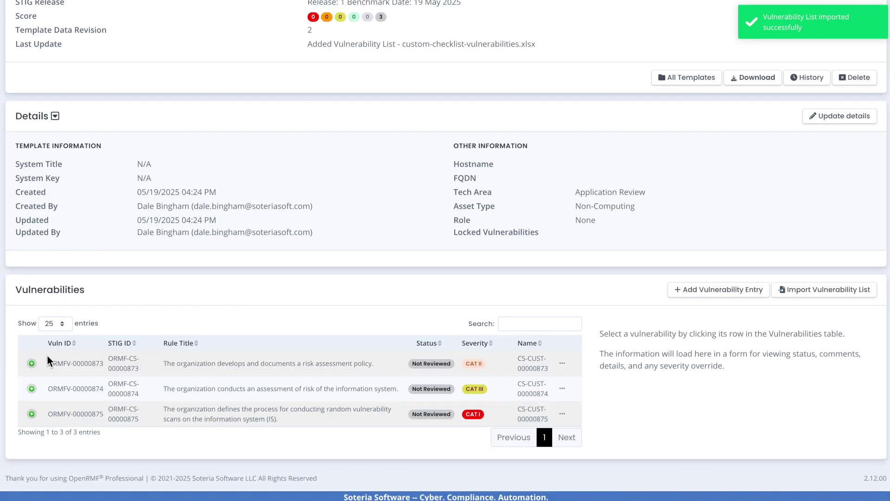
left_click(31, 414)
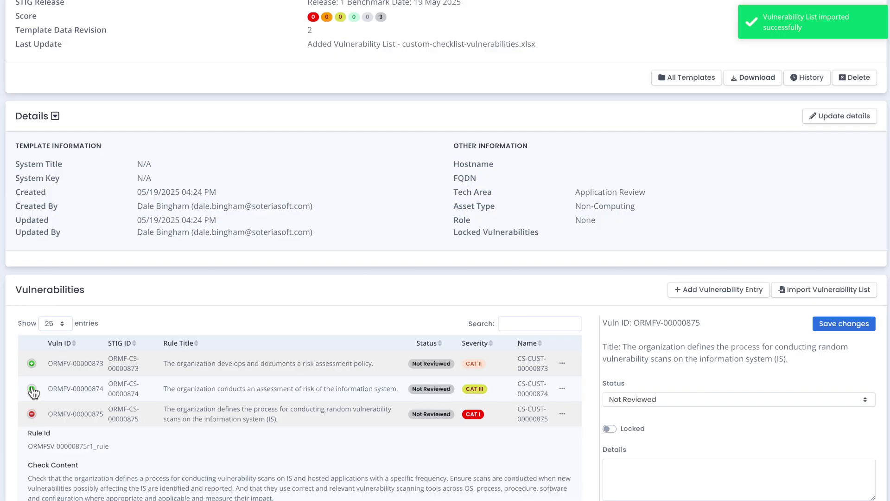
left_click(32, 389)
left_click(32, 363)
scroll(144, 380, "down", 6)
scroll(141, 379, "down", 4)
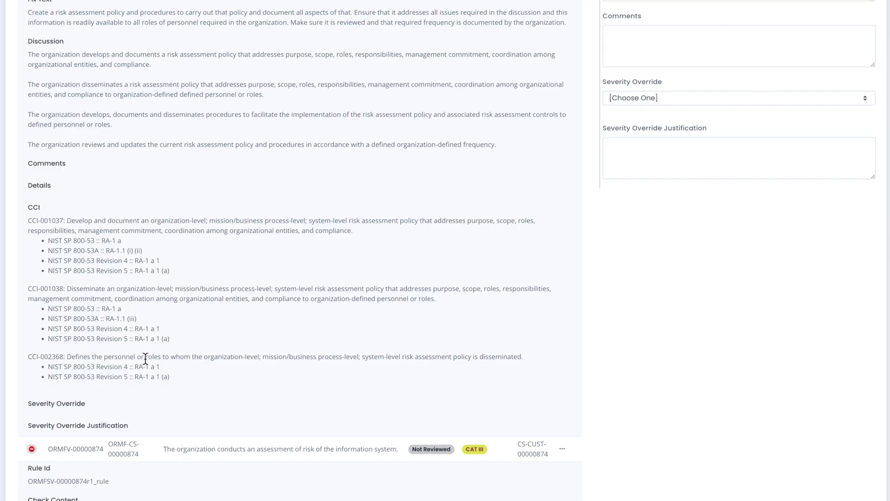
scroll(146, 359, "up", 3)
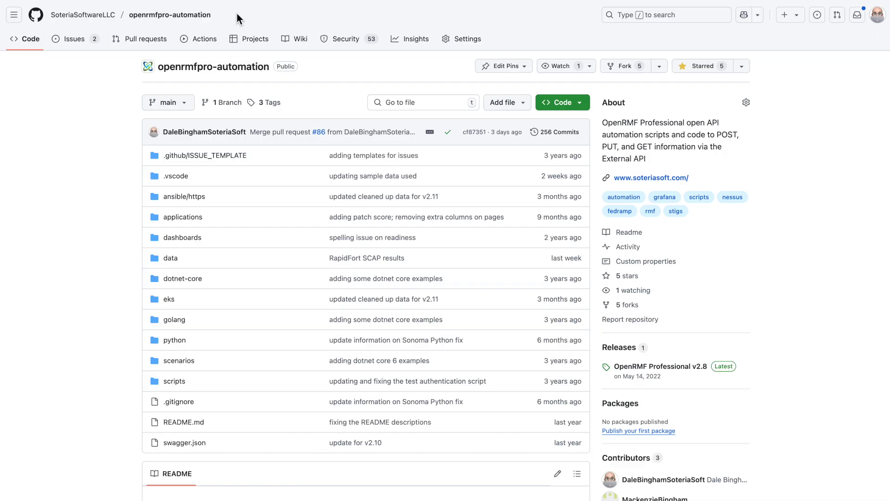
- In GitHub's openrmfpro-automation repository, view the sample CSV under data/custom-checklist-vulnerabilities, and switch back to the OpenRMF Professional home dashboard
left_click(209, 259)
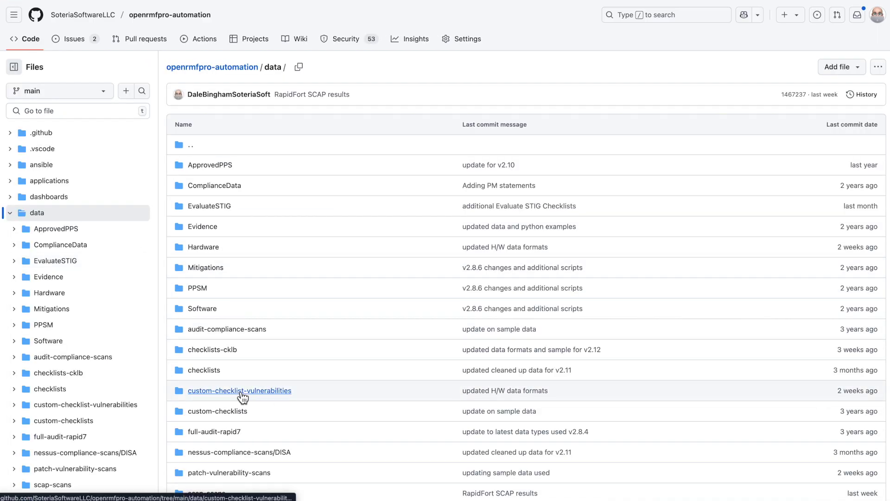
left_click(241, 392)
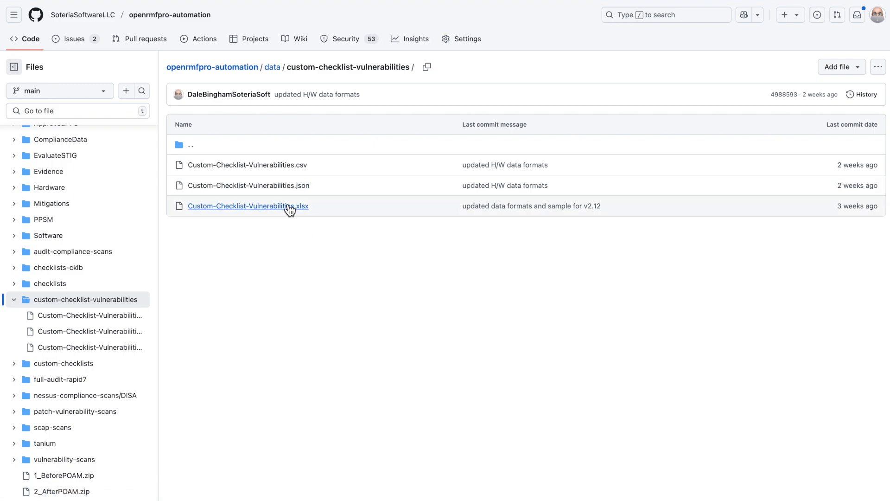
left_click(290, 165)
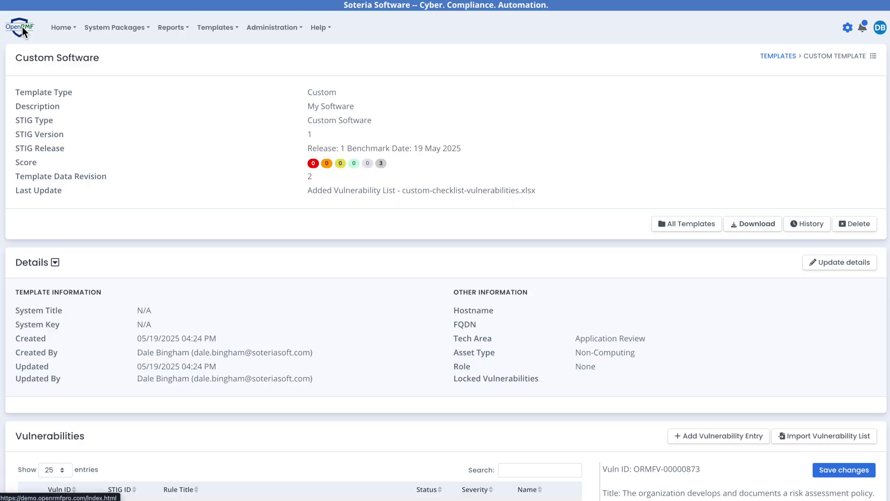
left_click(22, 27)
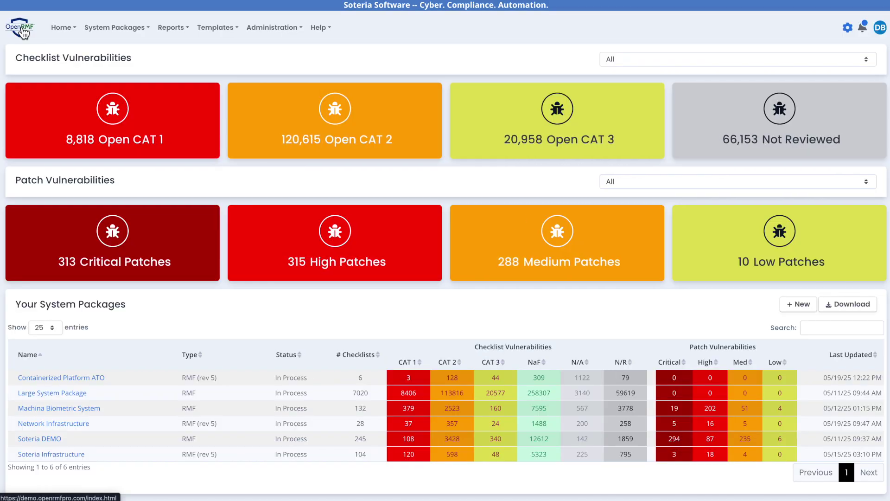